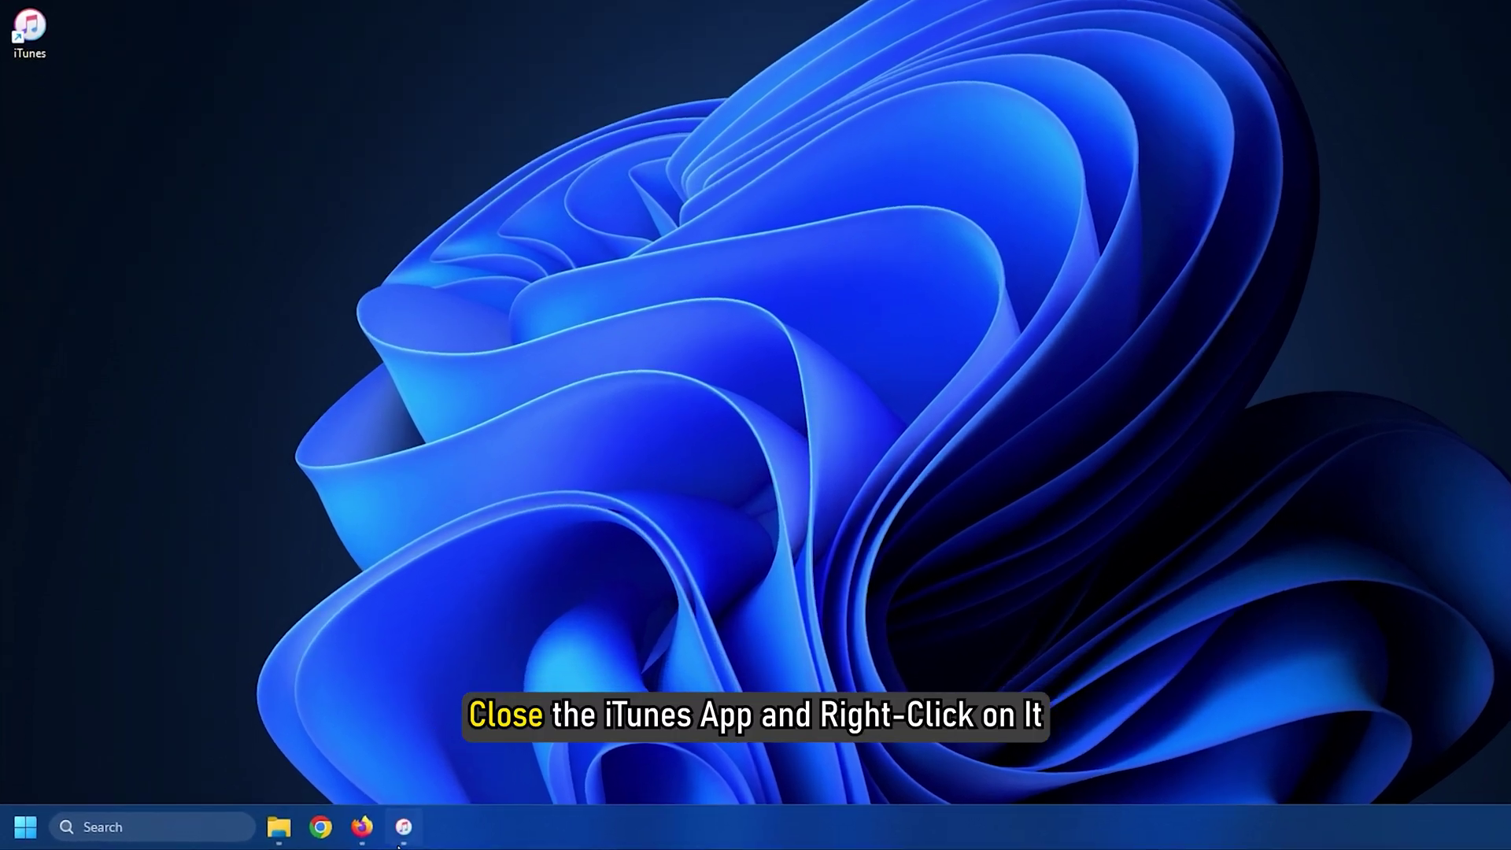
Close the running iTunes window and relaunch iTunes as administrator, approving the permission prompt.
right_click(340, 831)
click(408, 781)
right_click(31, 33)
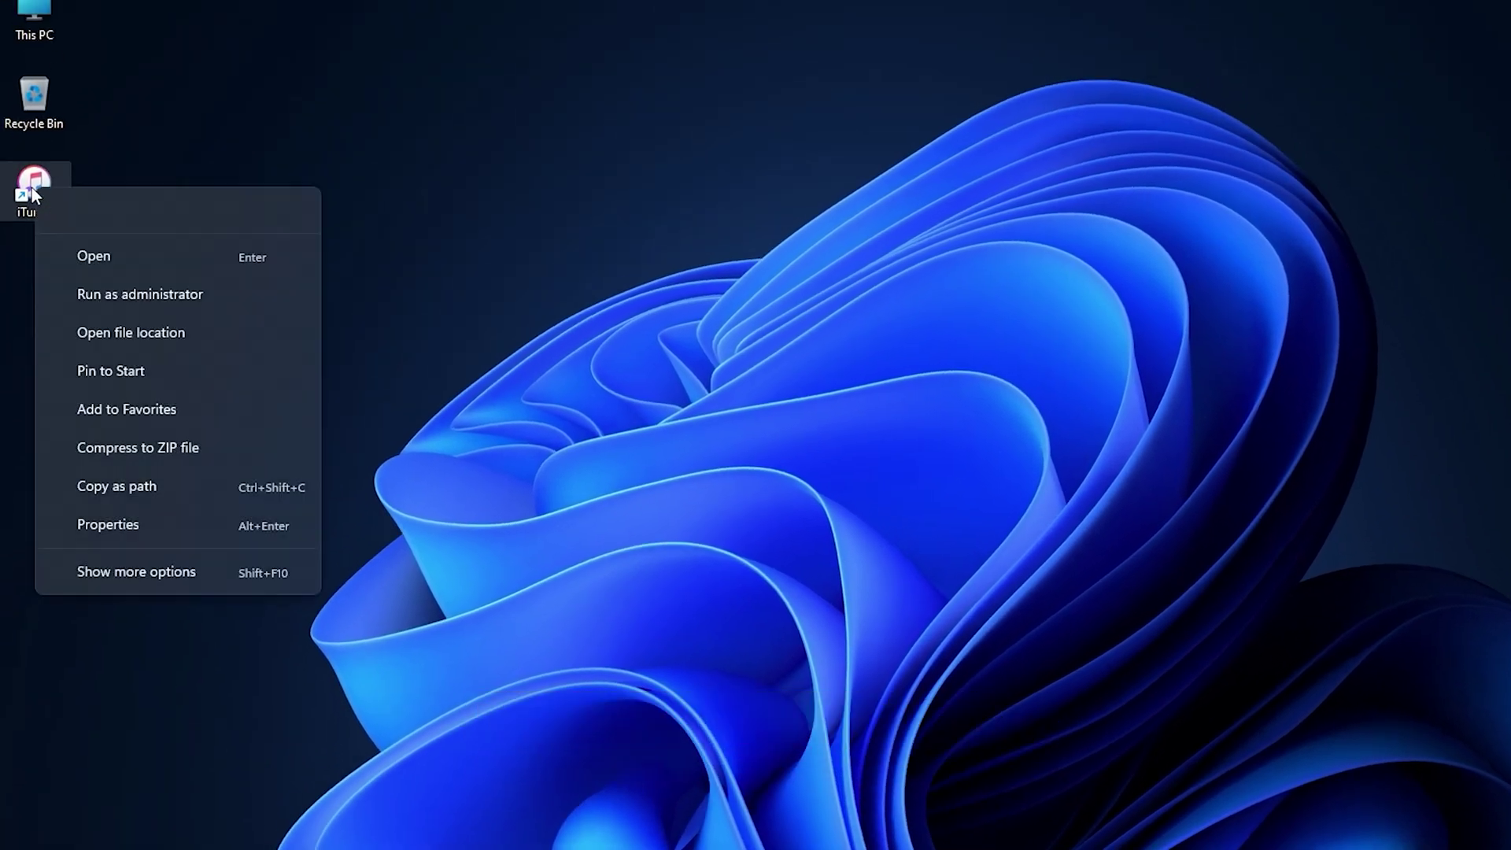
click(181, 285)
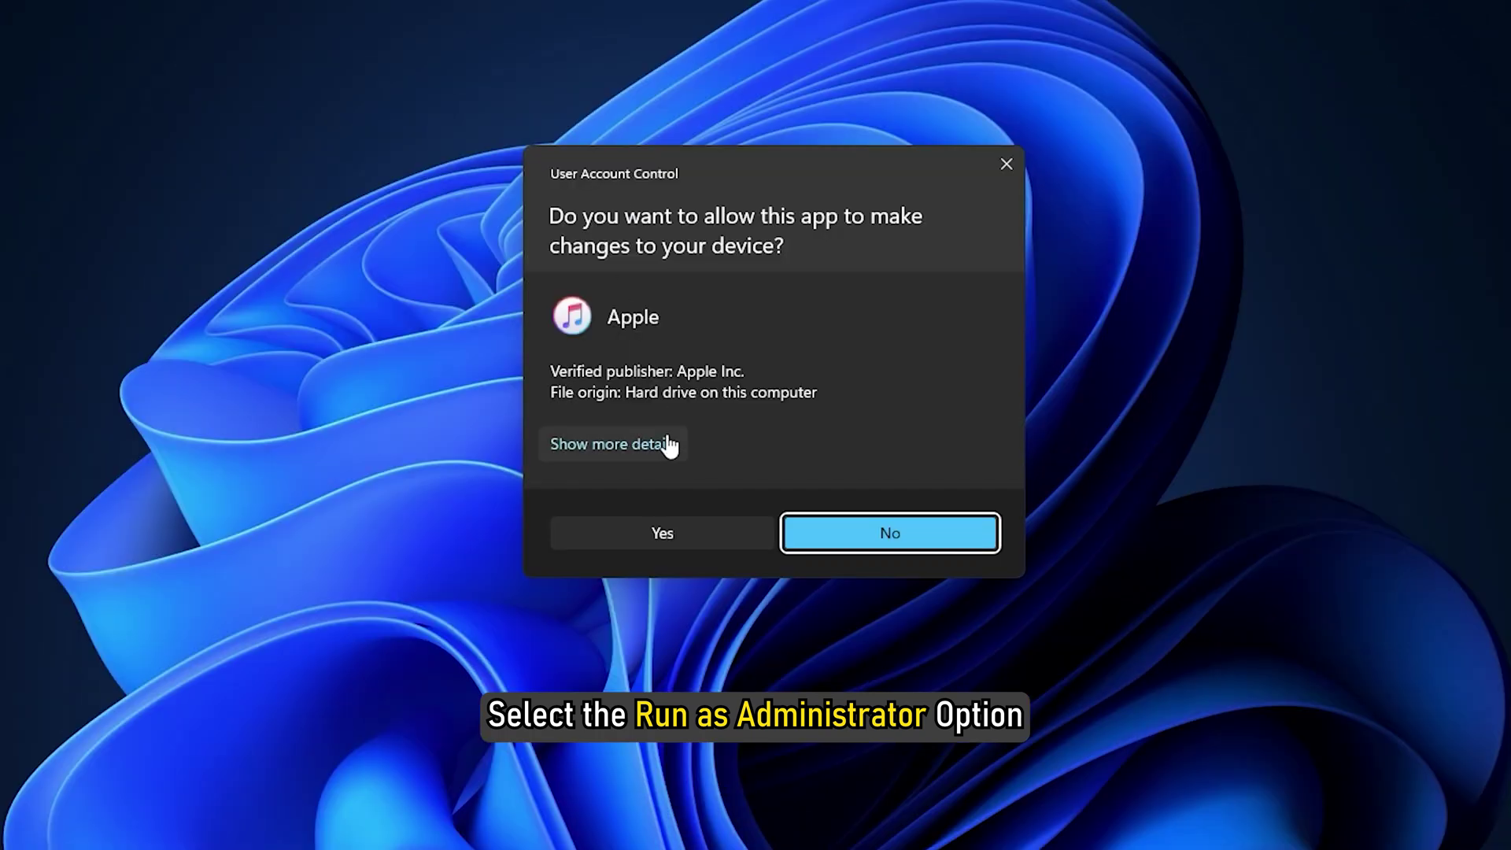
click(667, 536)
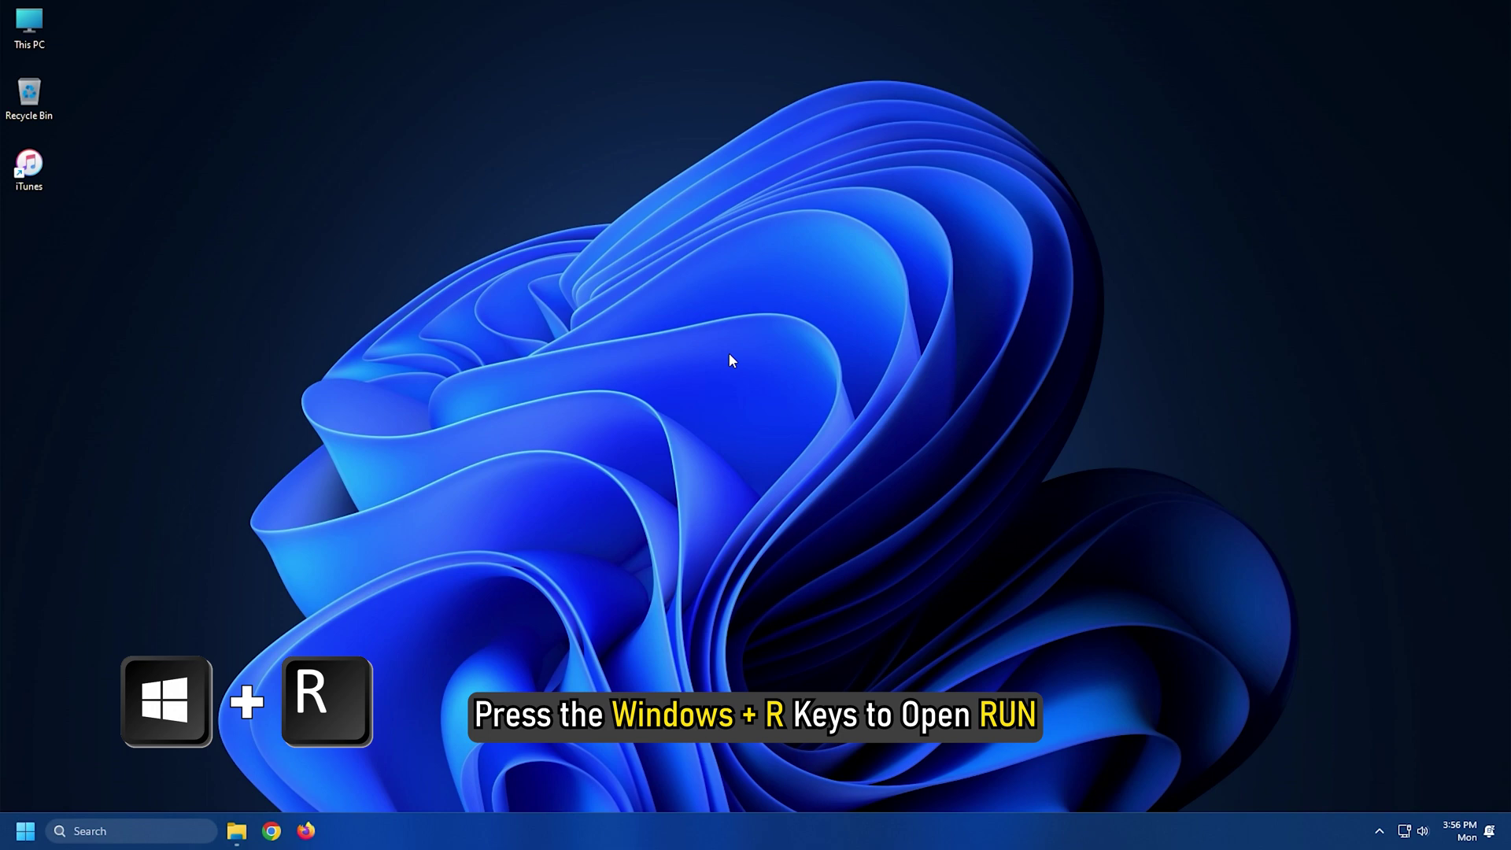
Run appwiz.cpl and uninstall iTunes from Programs and Features, confirming both prompts.
key(super+r)
text(appwiz.cpl)
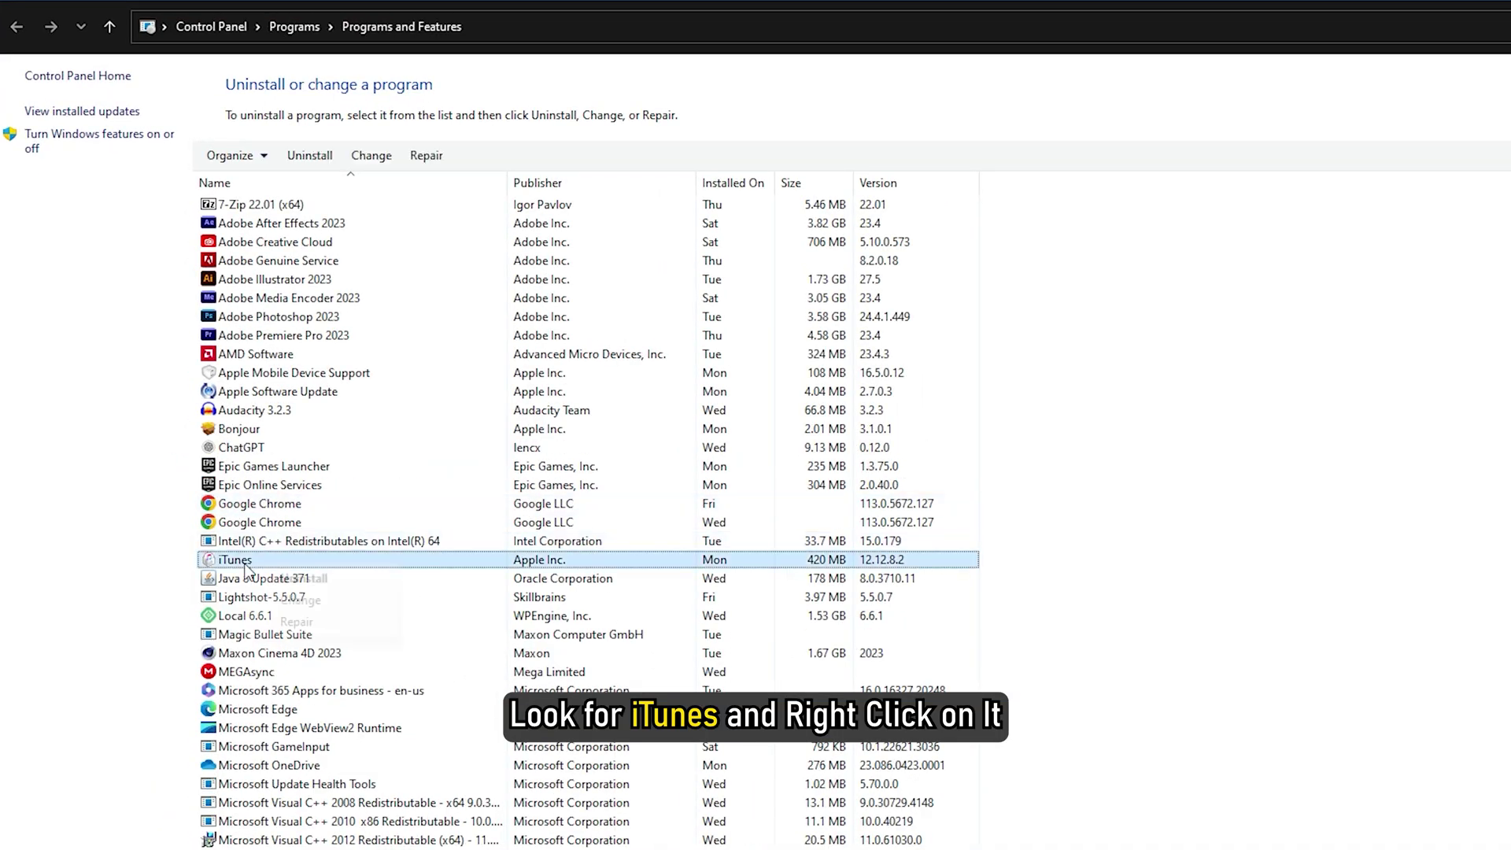
click(332, 580)
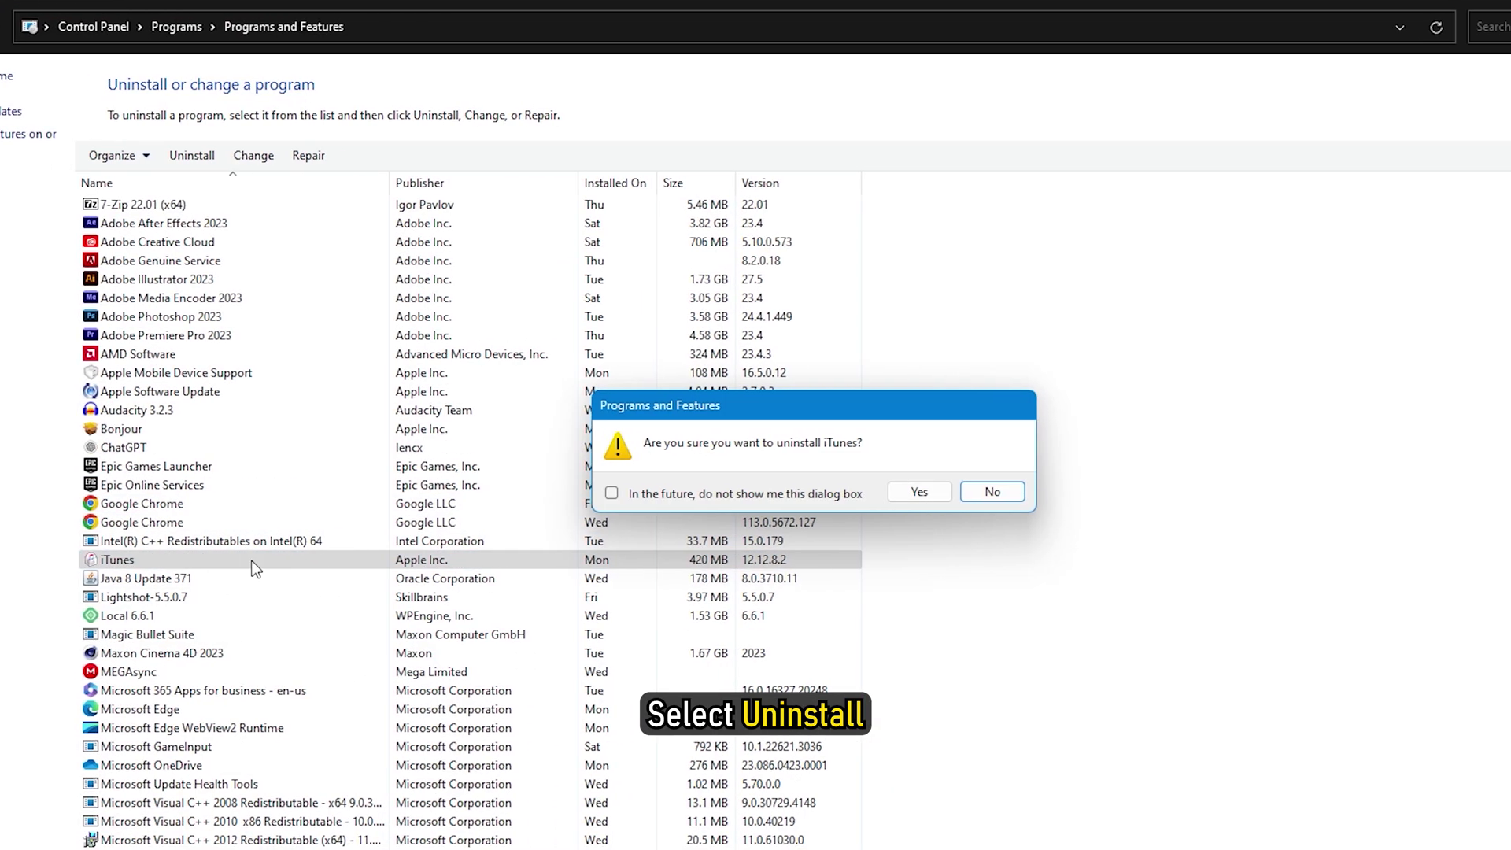
click(915, 493)
click(666, 637)
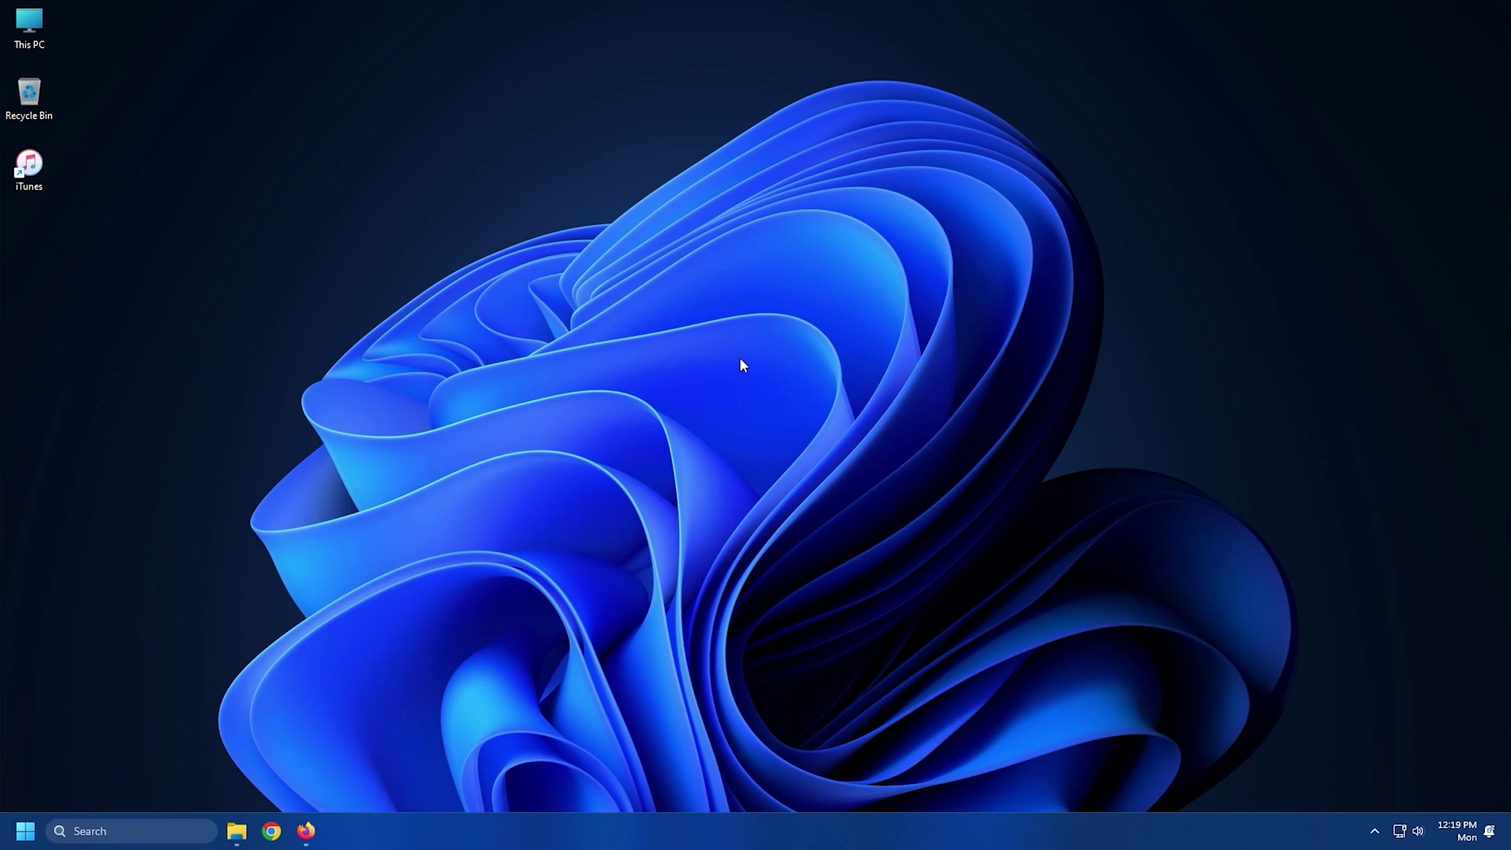
Enter 'control firewall.cpl' in the Run box.
key(super+r)
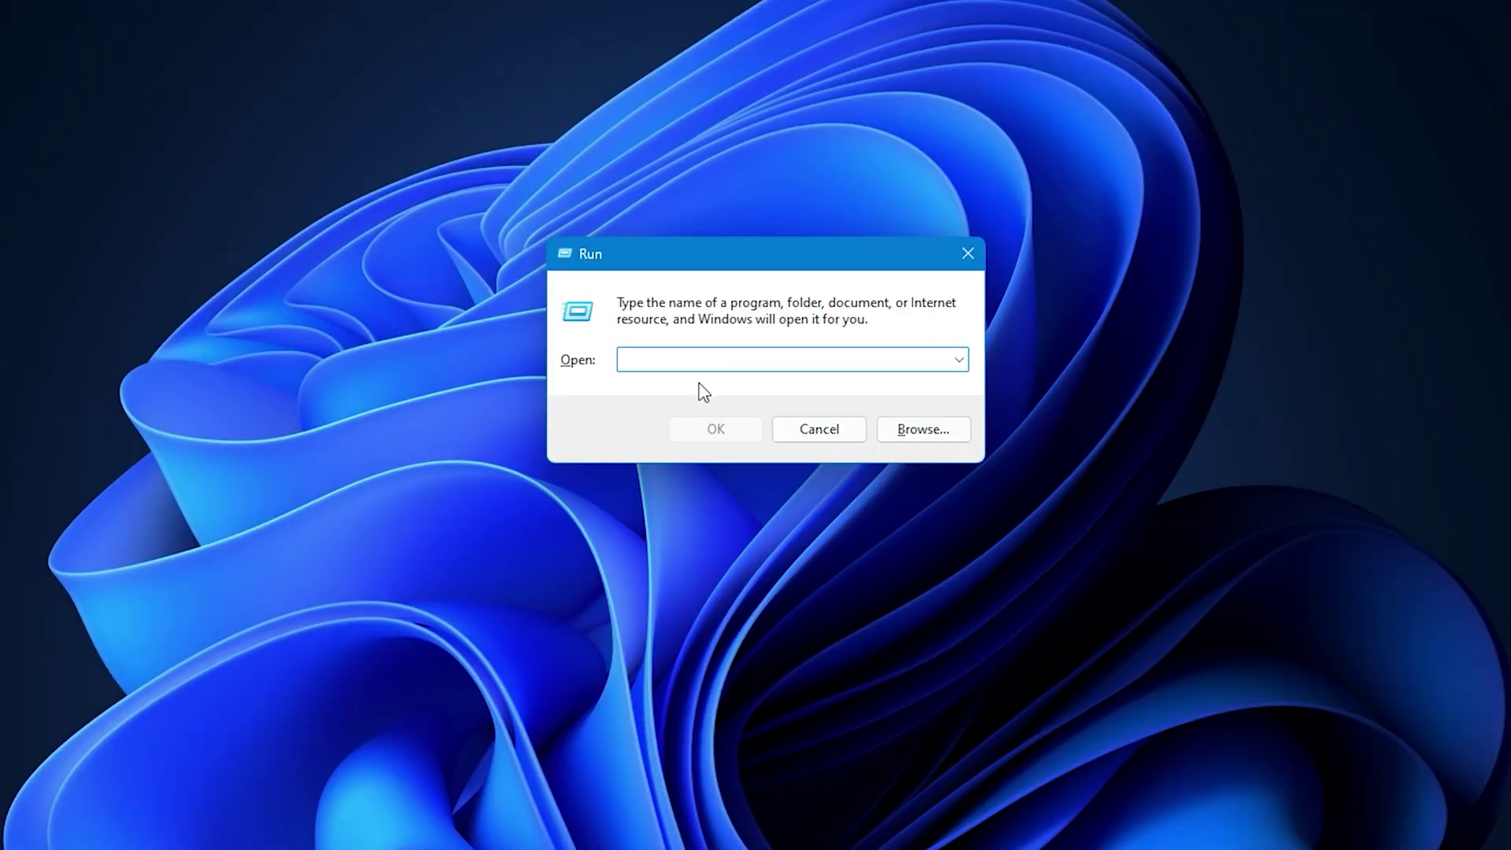
text(control f)
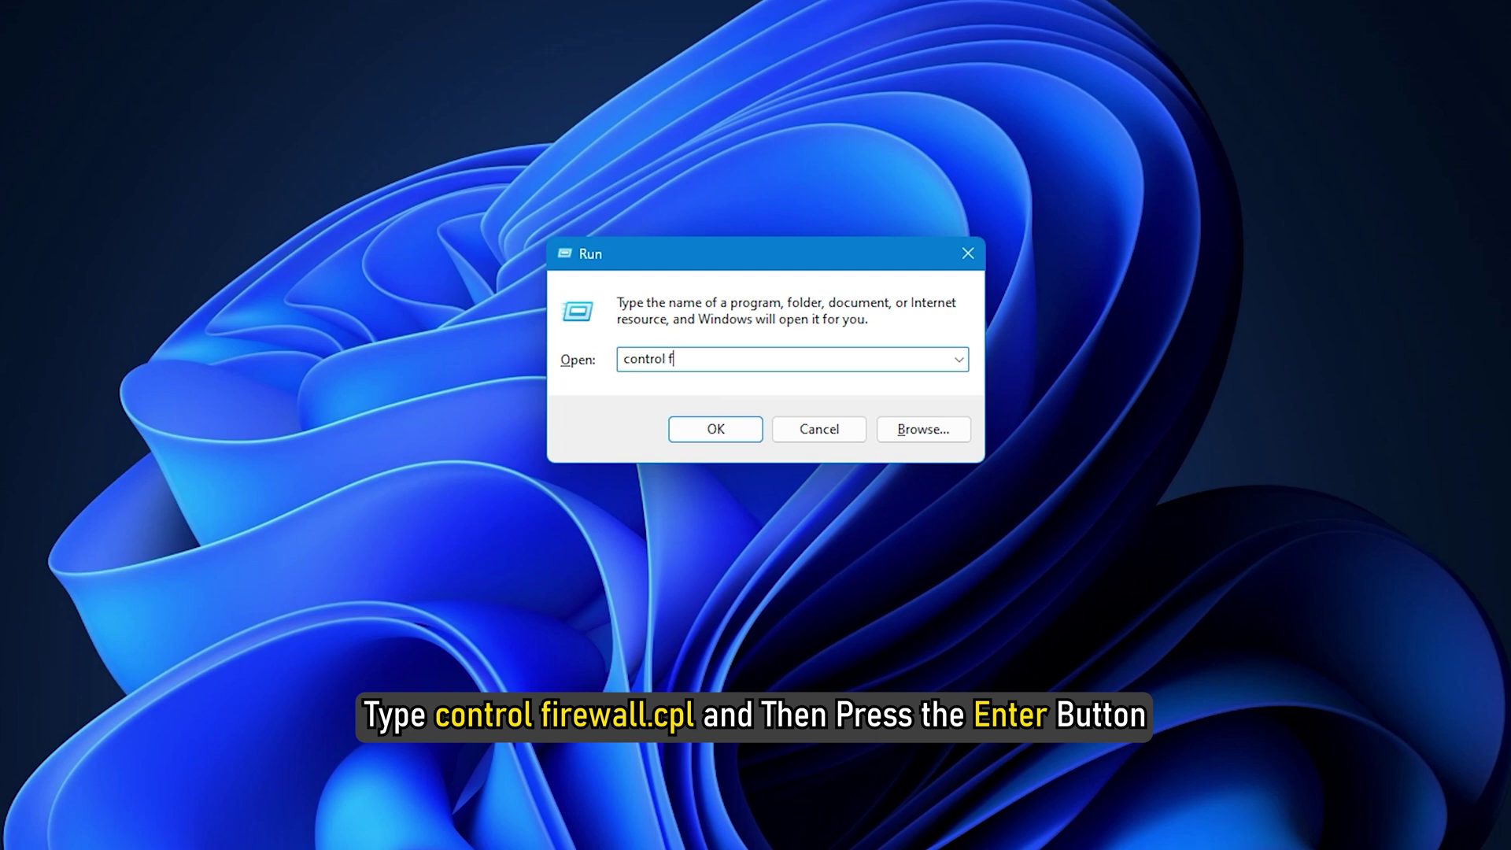
text(irewall.cpl)
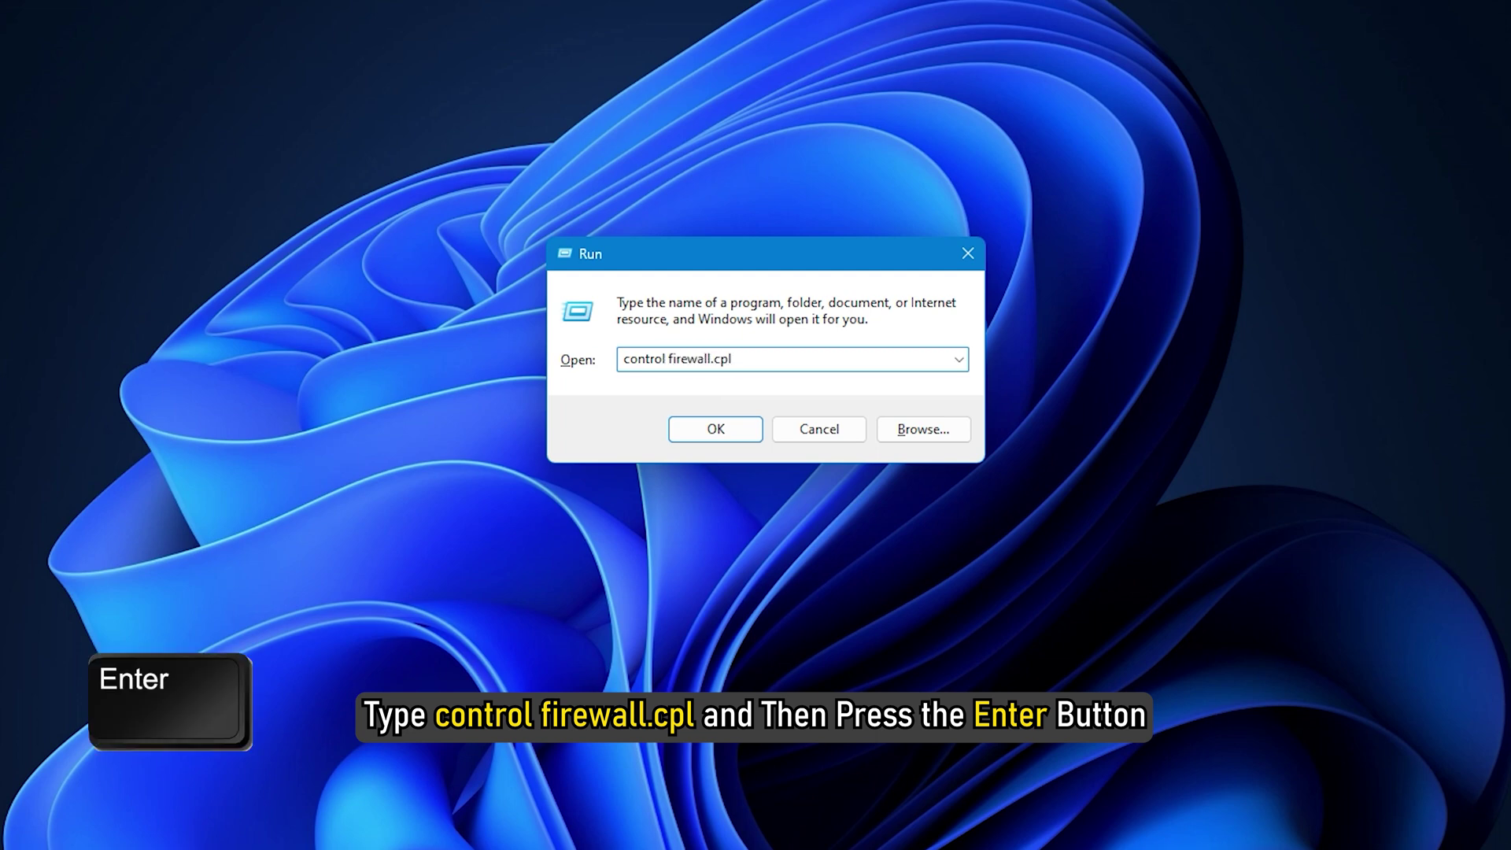
Allow iTunes.MSI through Windows Defender Firewall on Private and Public networks and save the change.
key(Return)
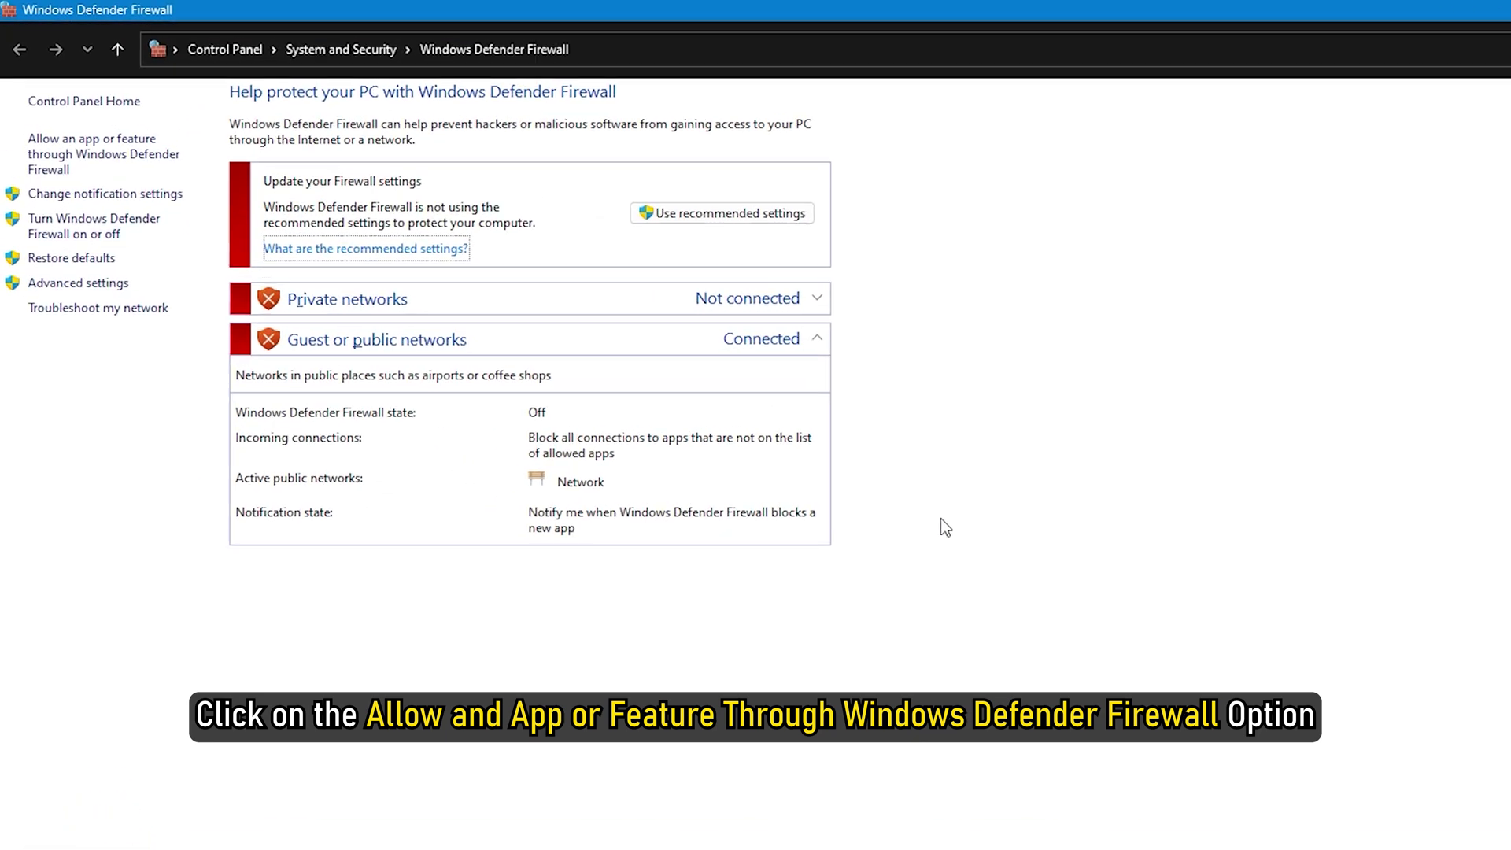
click(94, 158)
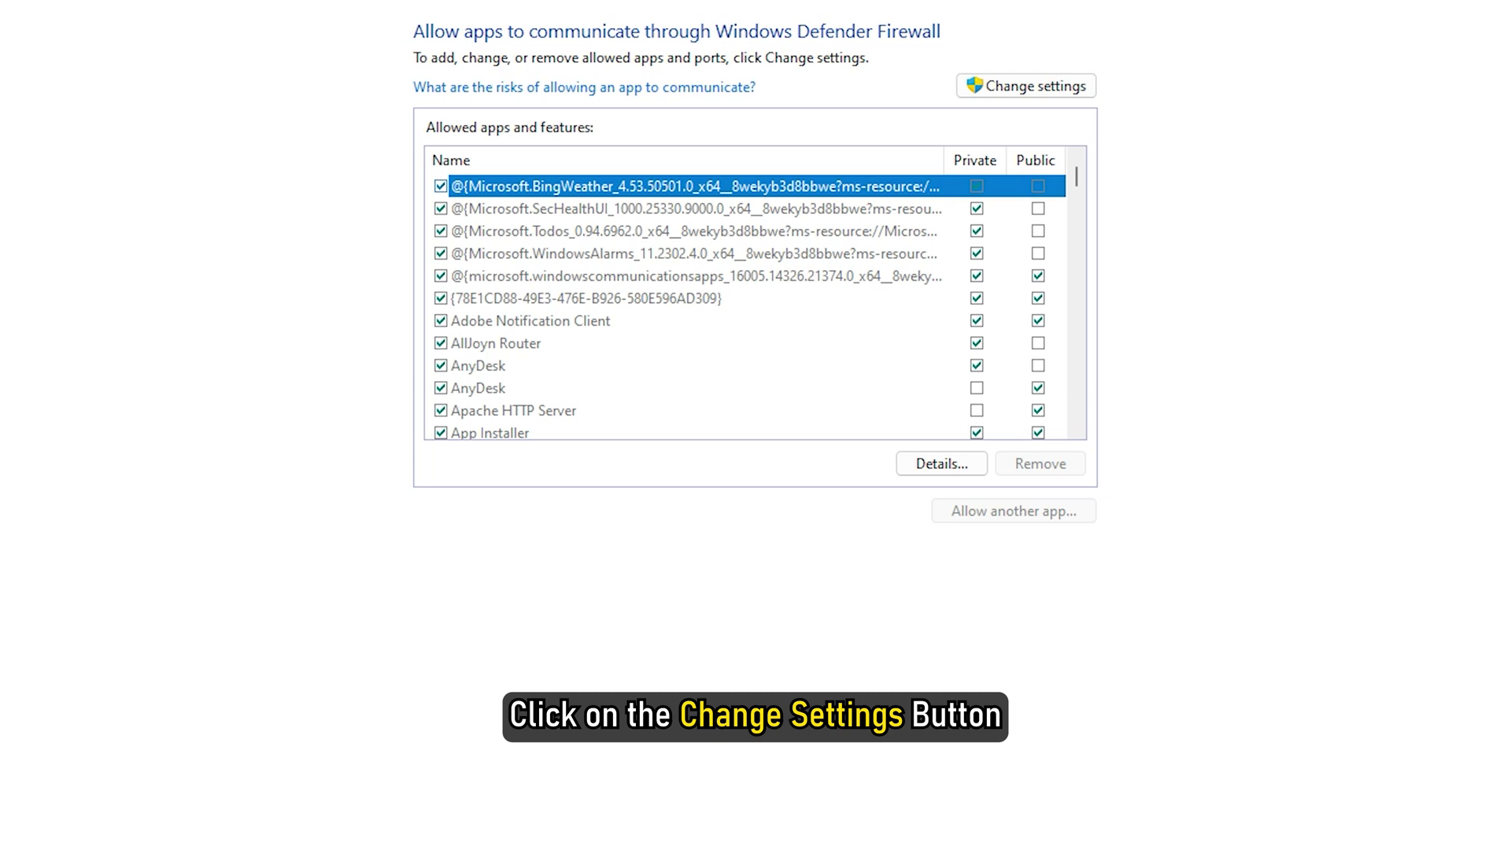
click(1033, 90)
scroll(1072, 189, down, 5)
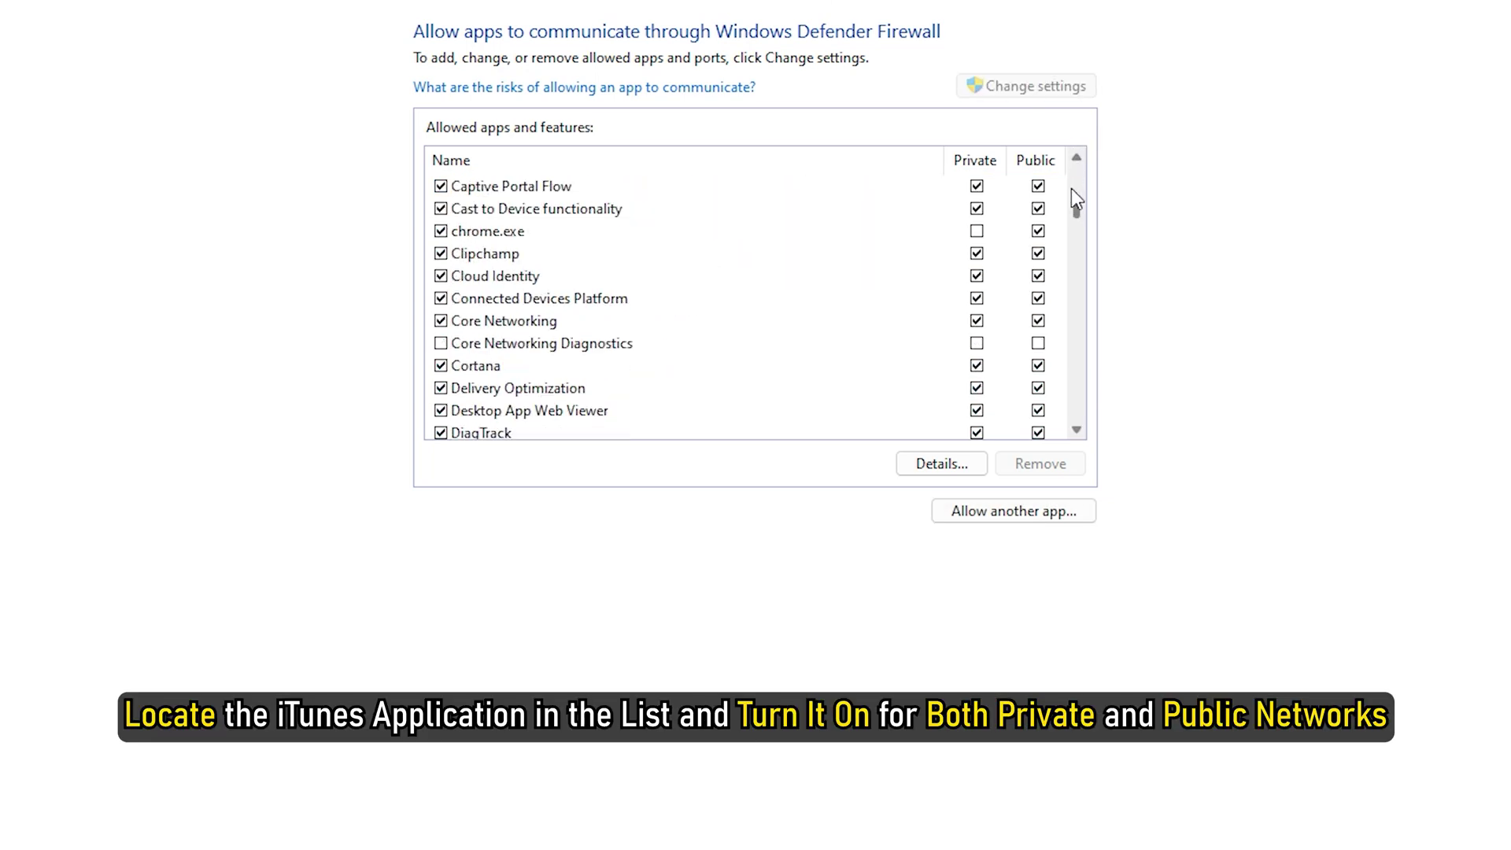
scroll(1071, 191, down, 7)
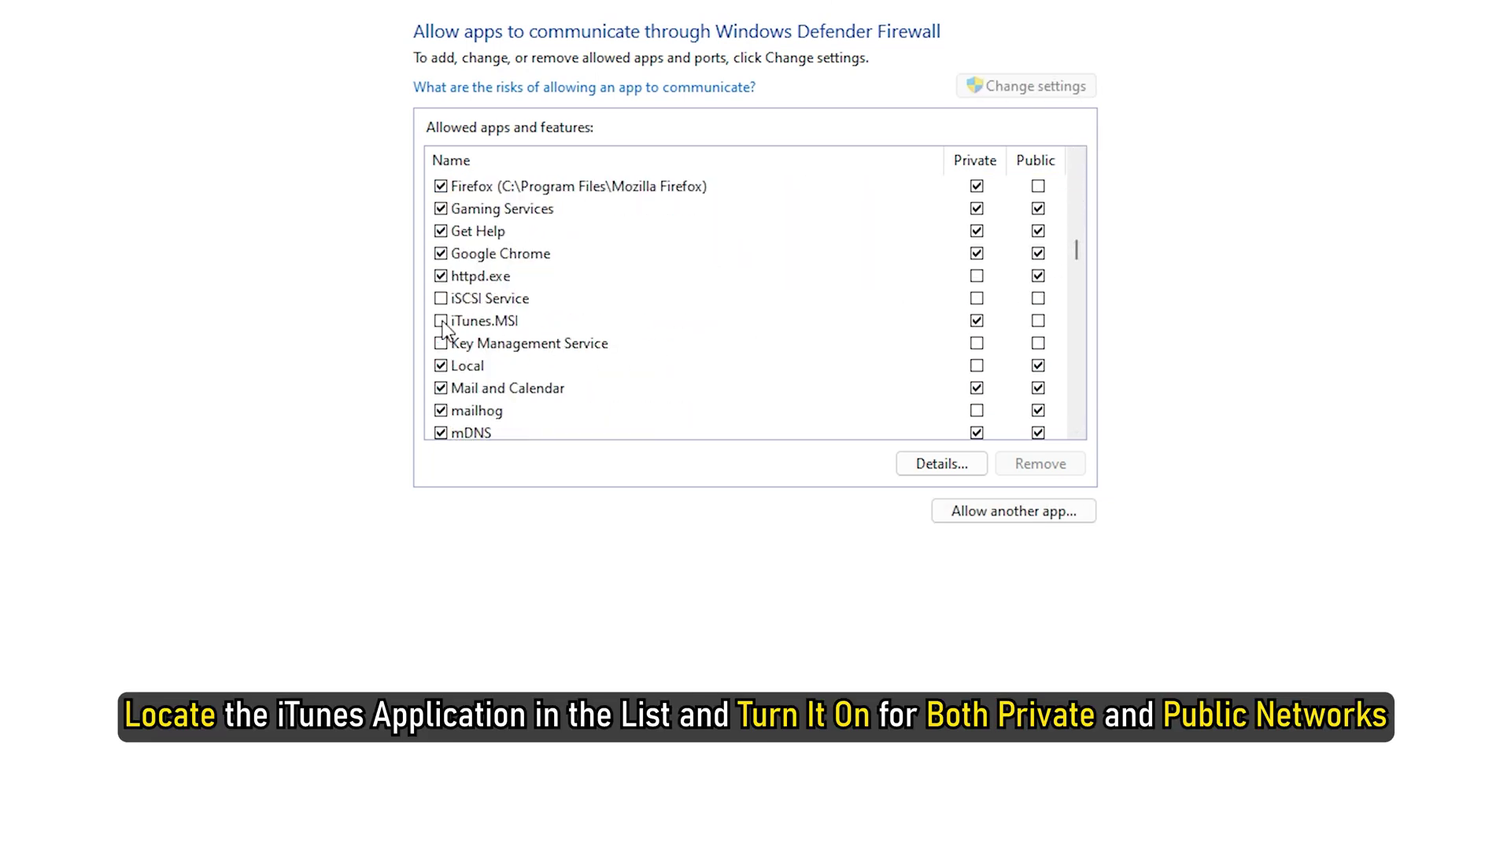
click(441, 320)
click(1038, 321)
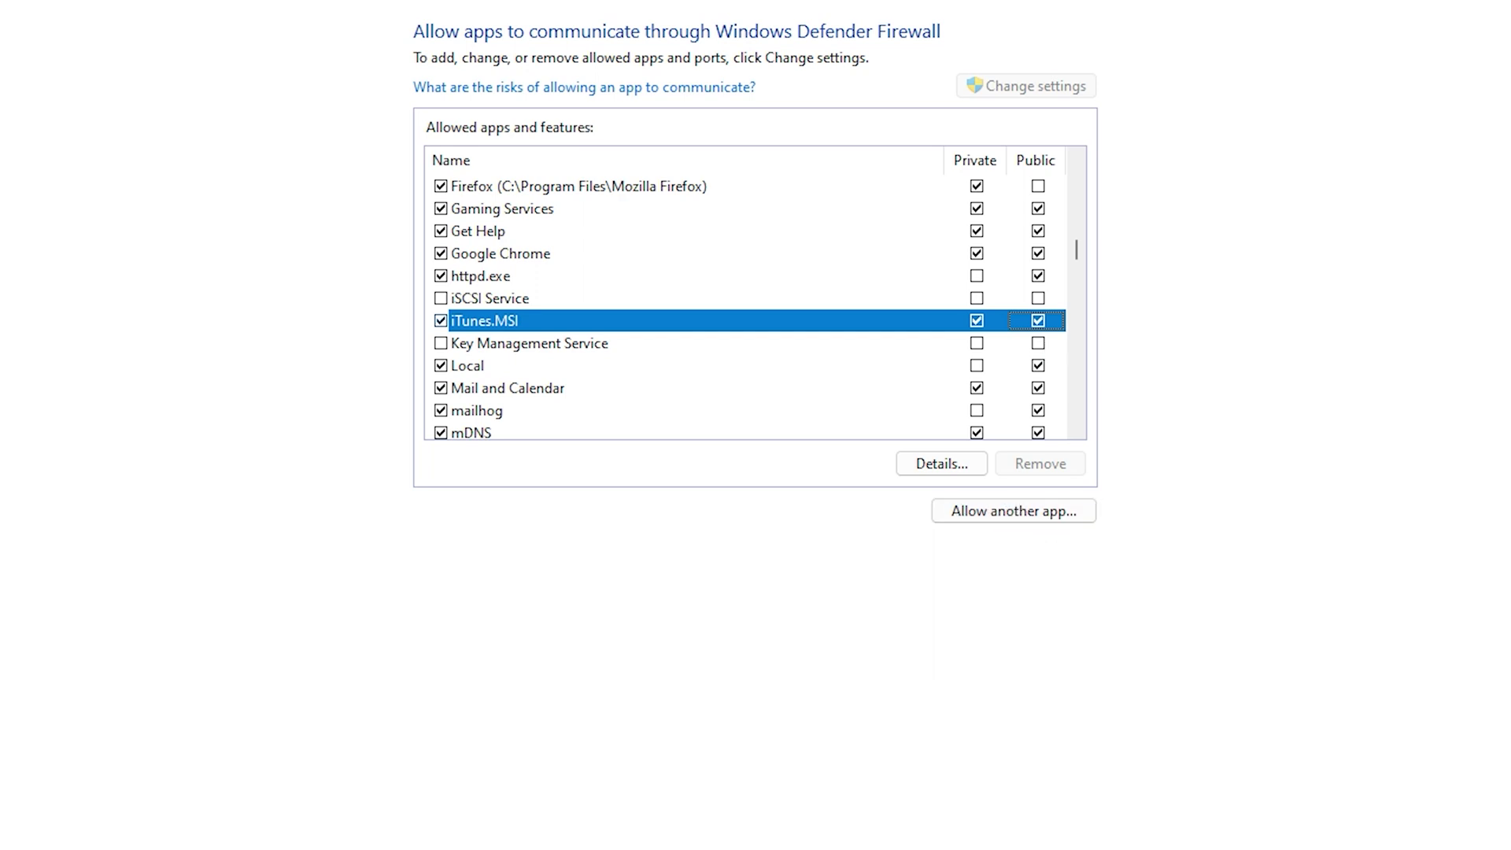
click(971, 823)
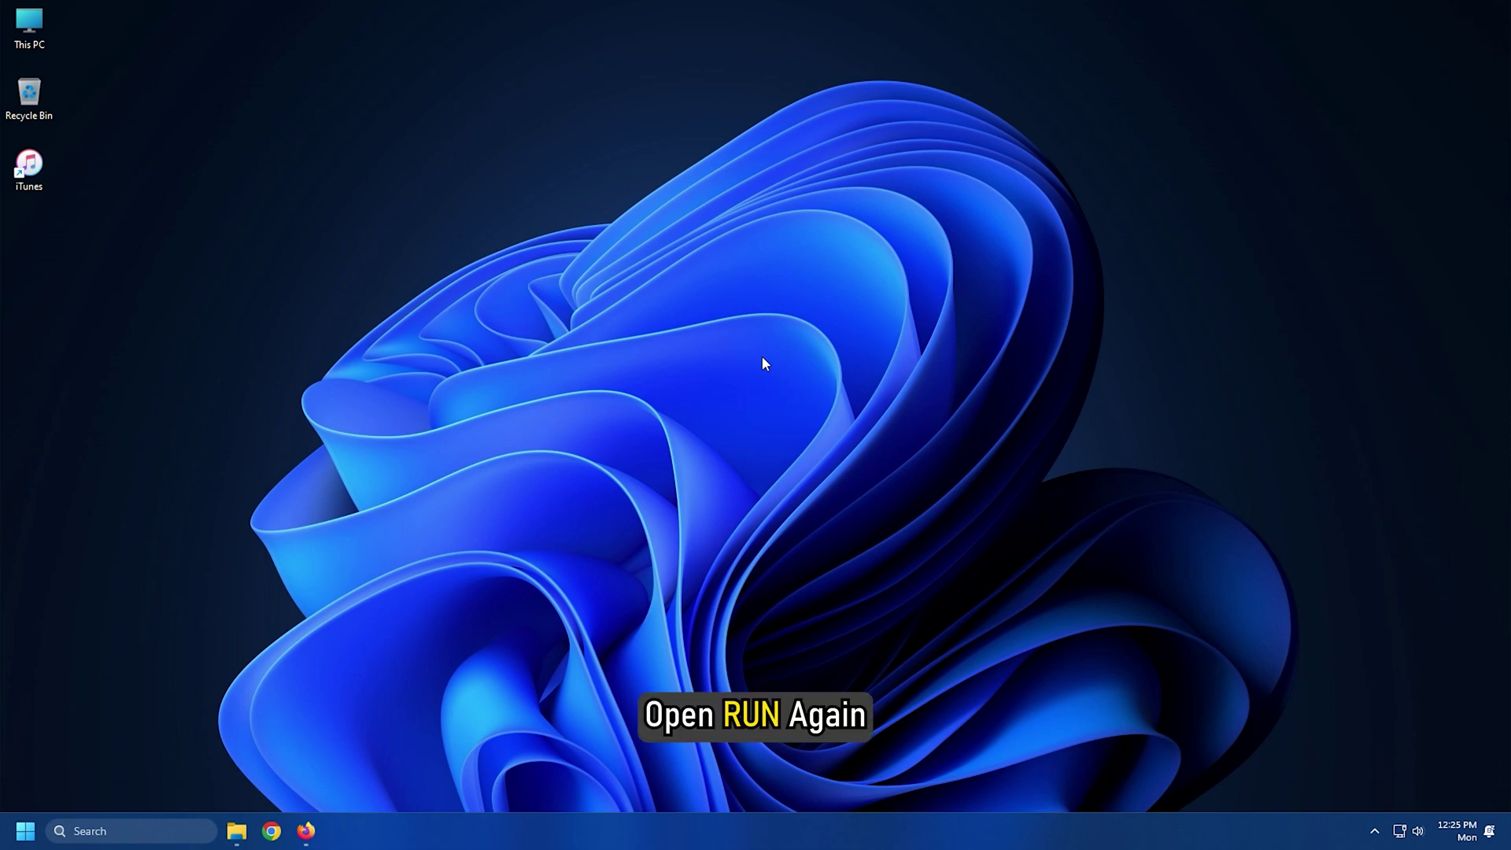
Open services.msc and restart the Bonjour Service.
key(super+r)
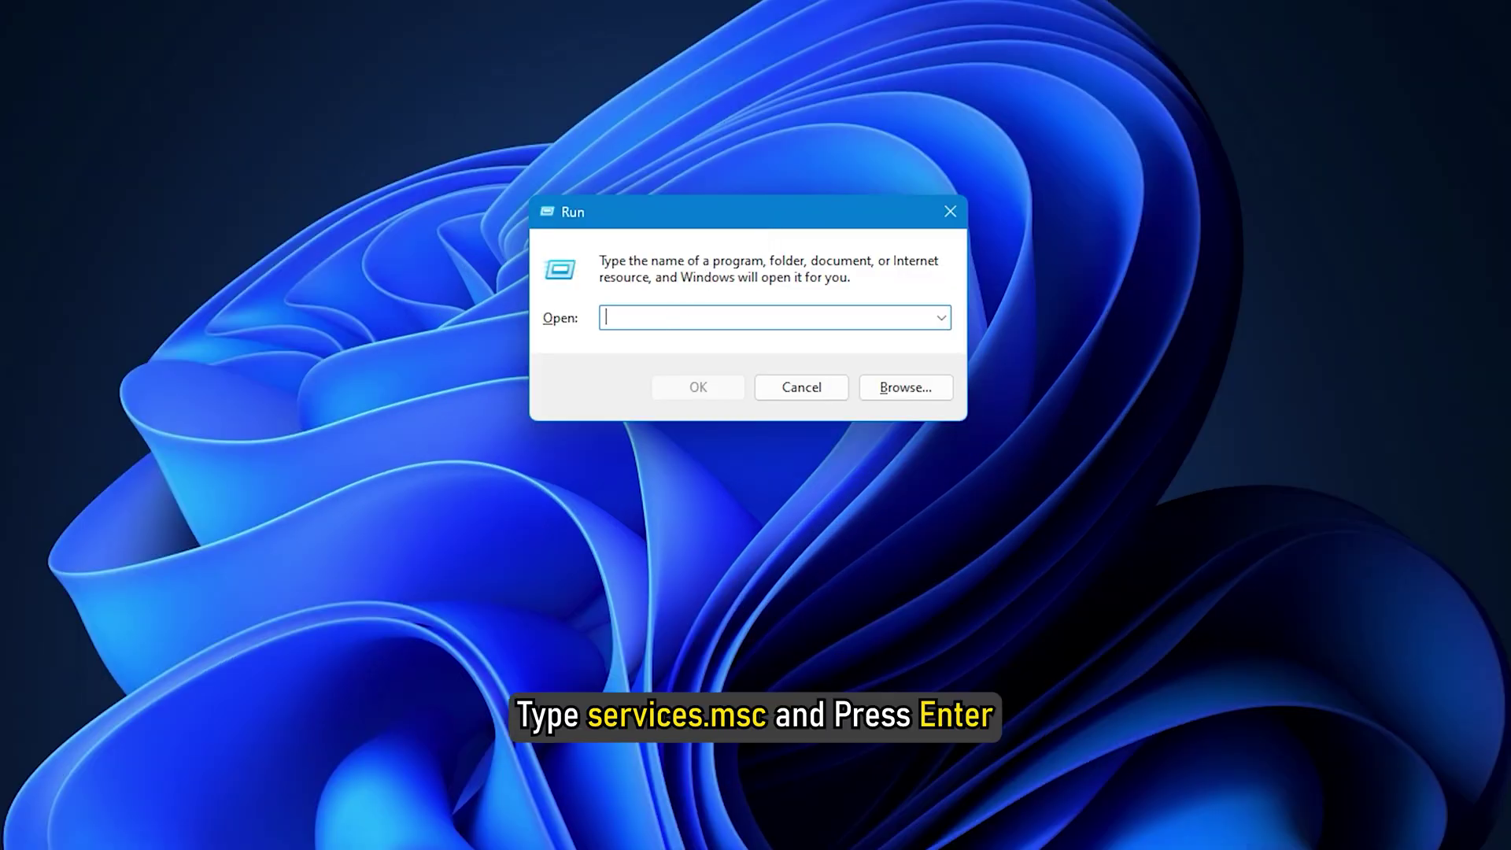
text(se)
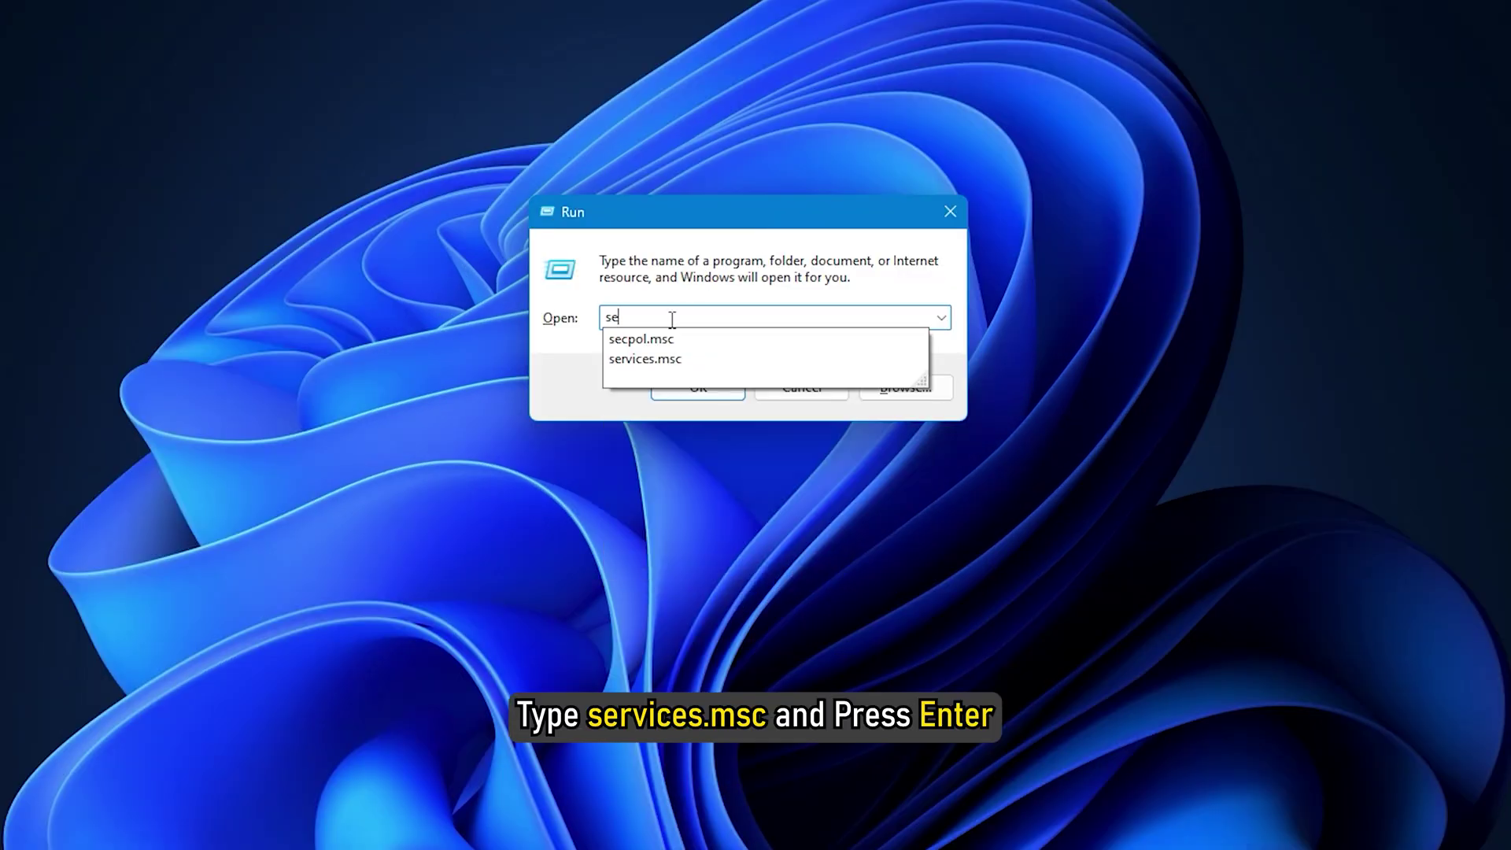
text(rvices.msc)
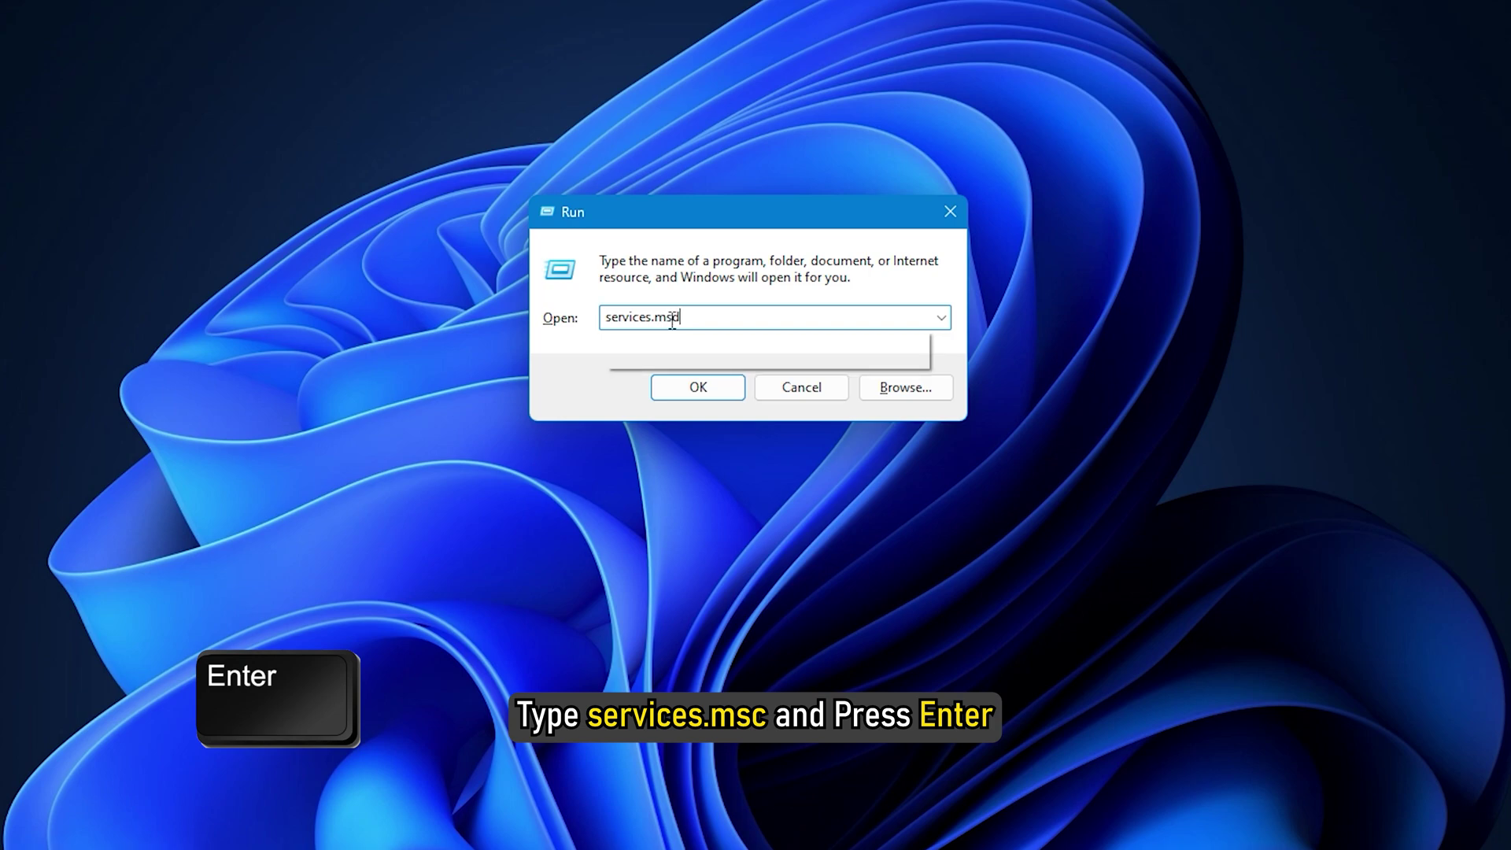
key(Return)
scroll(678, 367, down, 6)
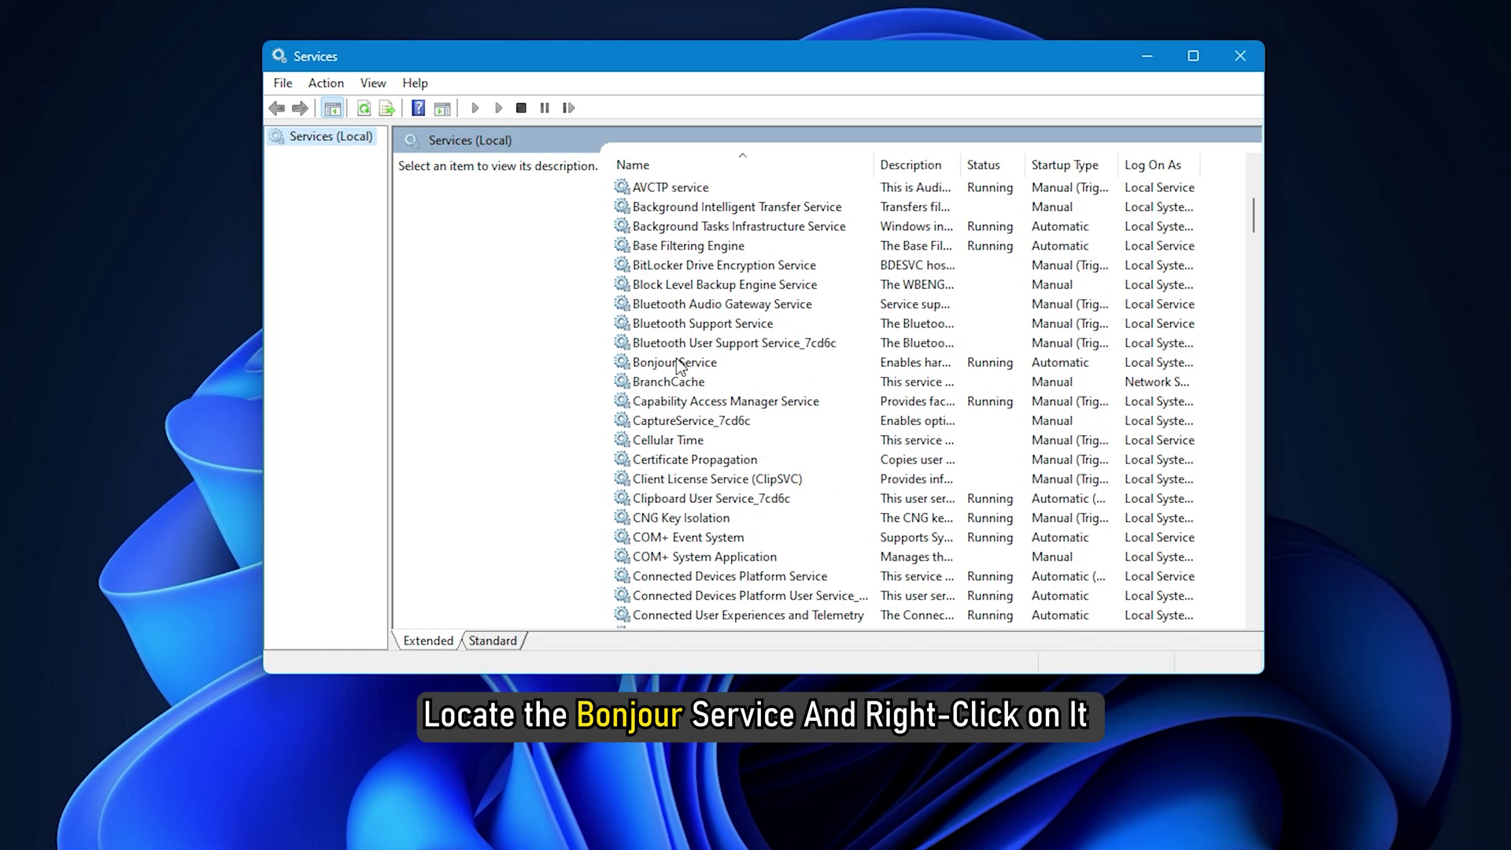
click(698, 366)
right_click(740, 363)
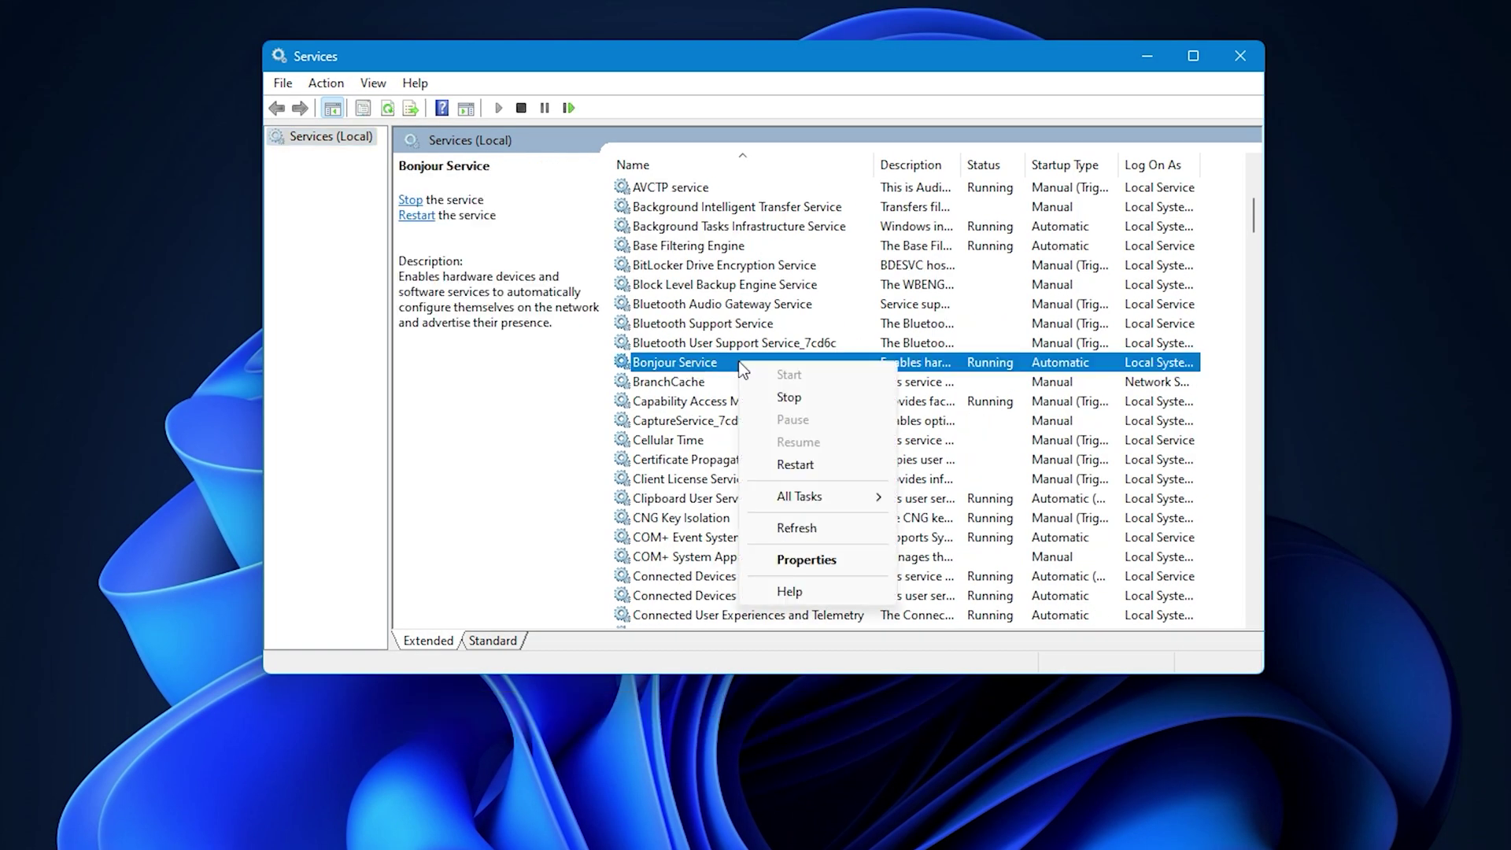
click(847, 467)
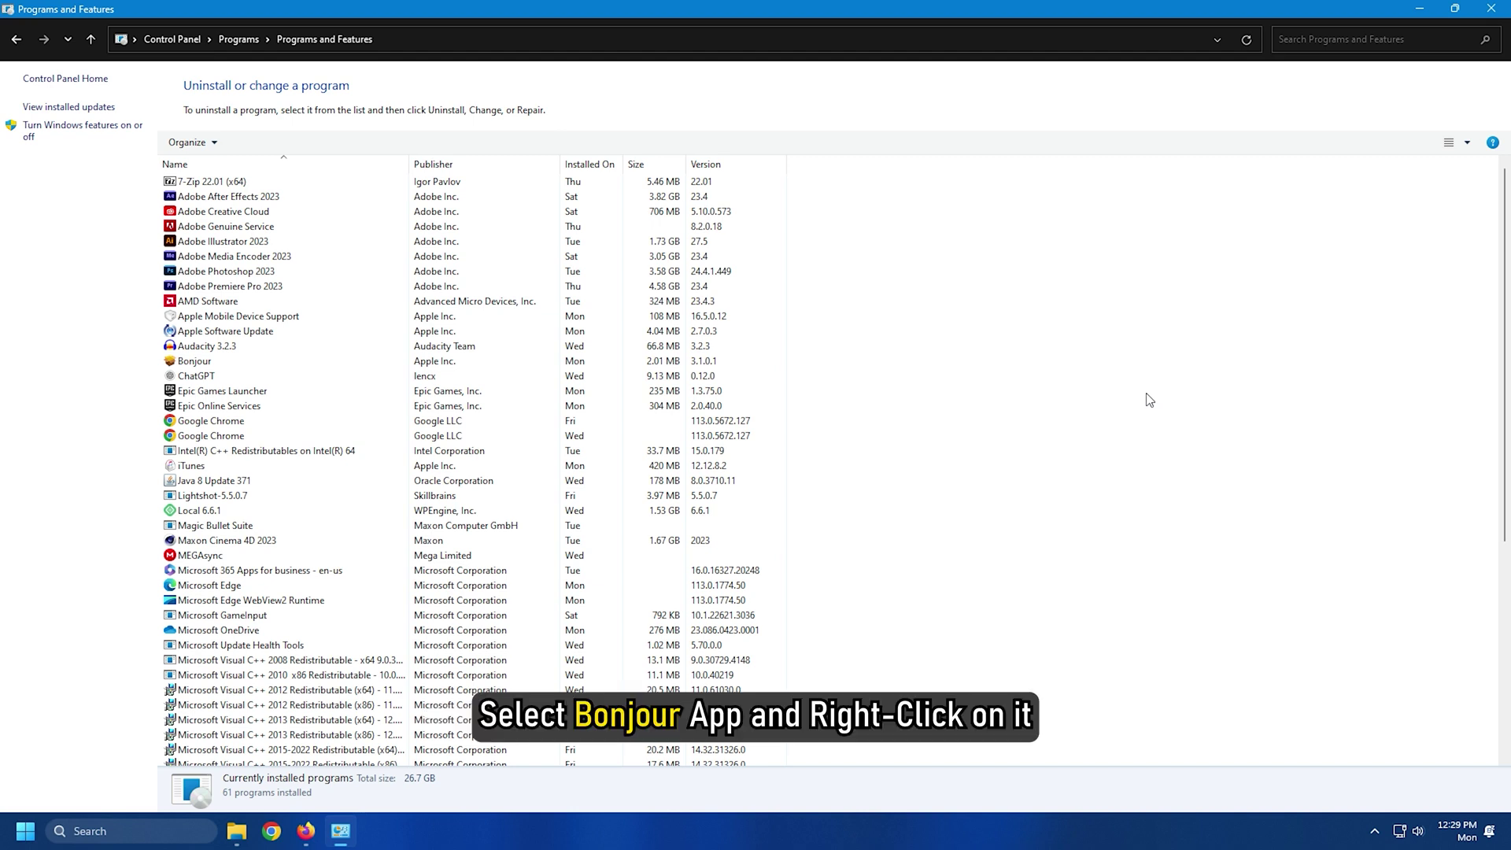
Repair Bonjour from Programs and Features, approving the permission prompt.
right_click(209, 361)
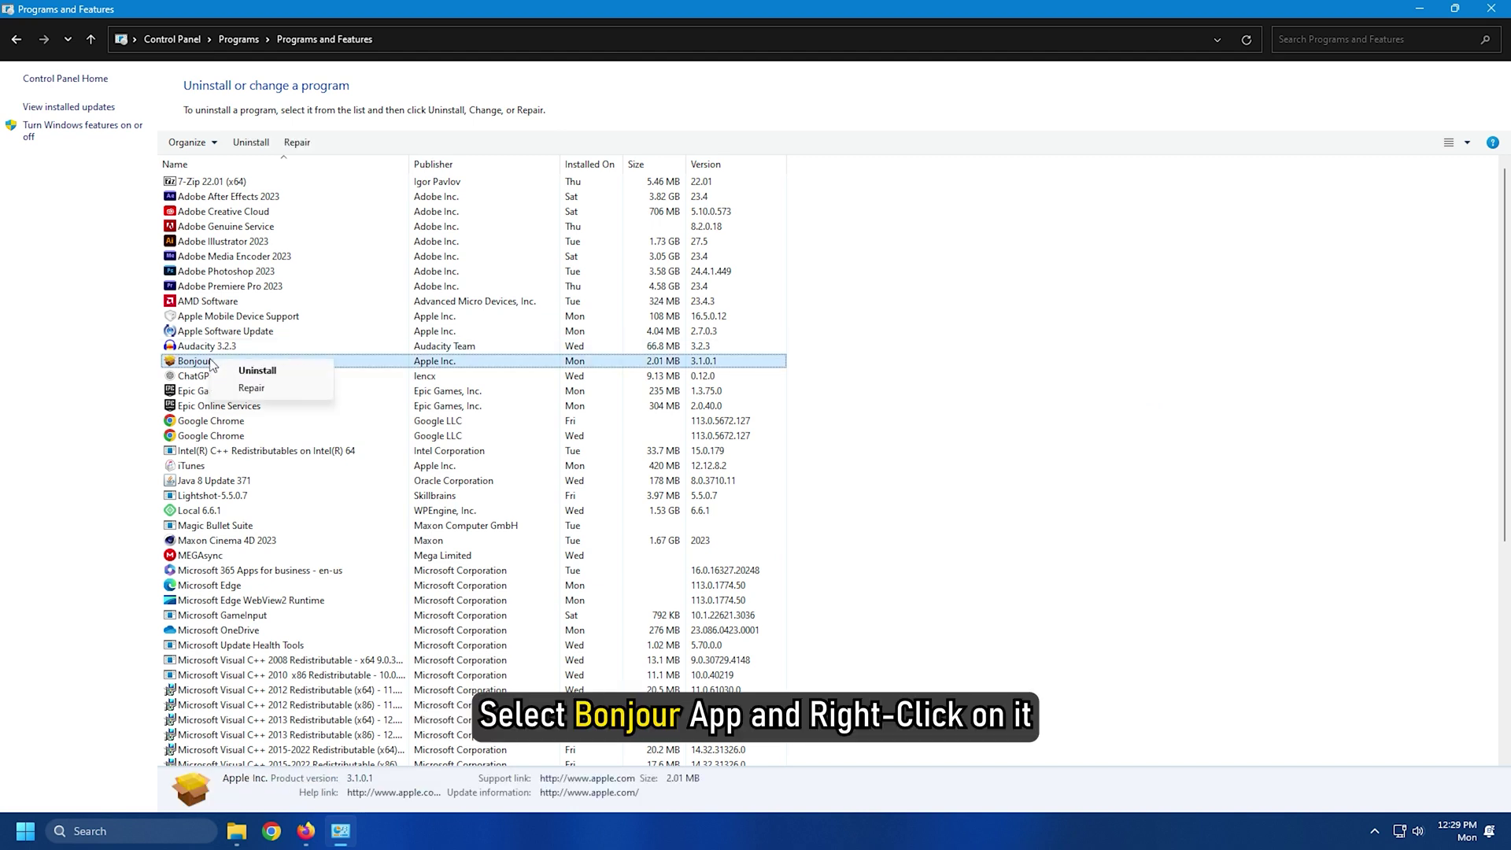
click(252, 388)
click(676, 526)
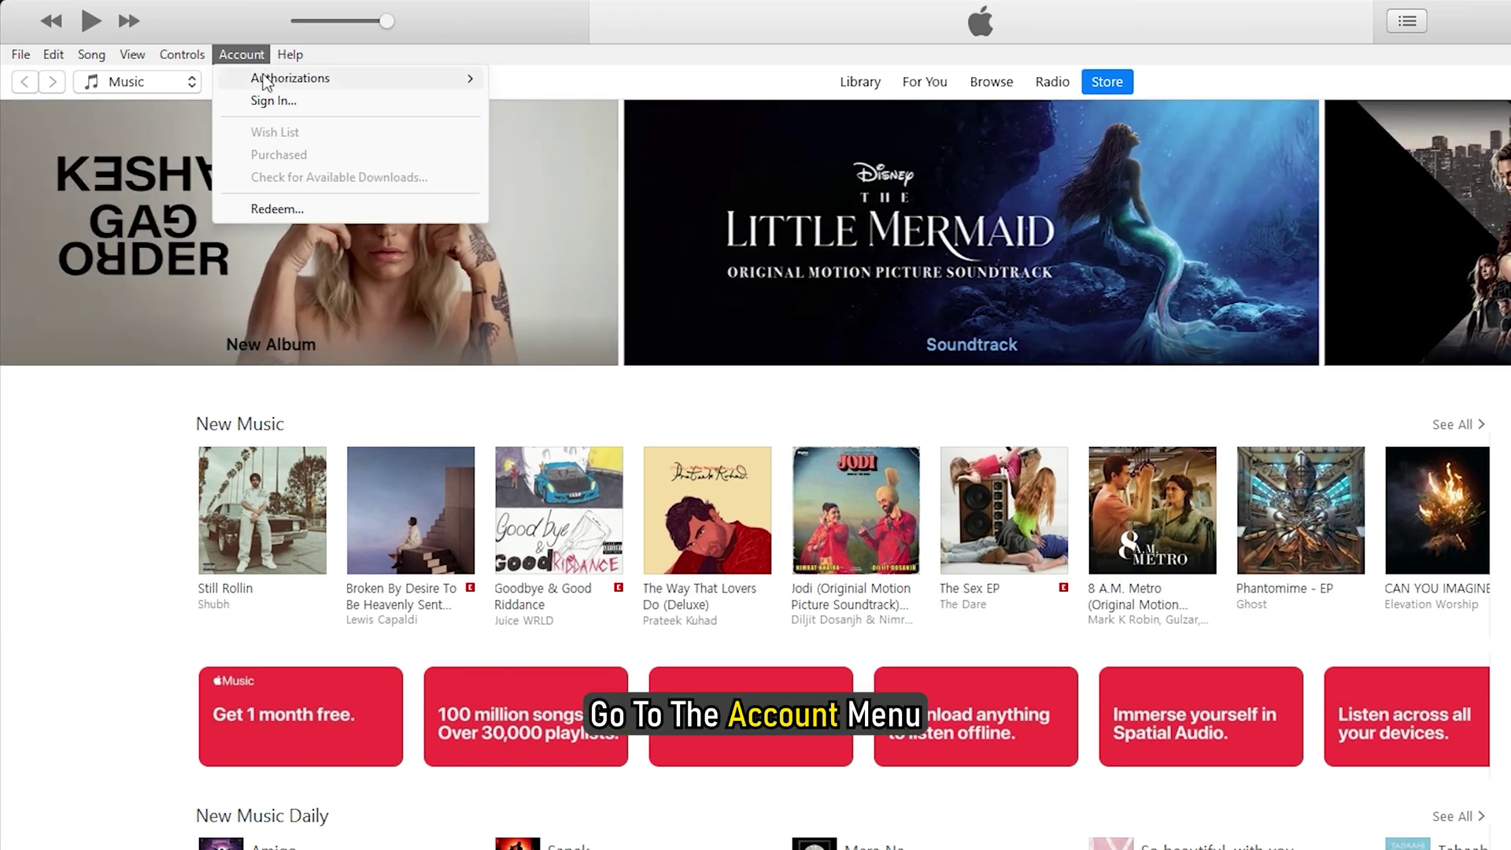
Choose Account > Authorizations > Deauthorize This Computer in iTunes.
mouse_move(265, 81)
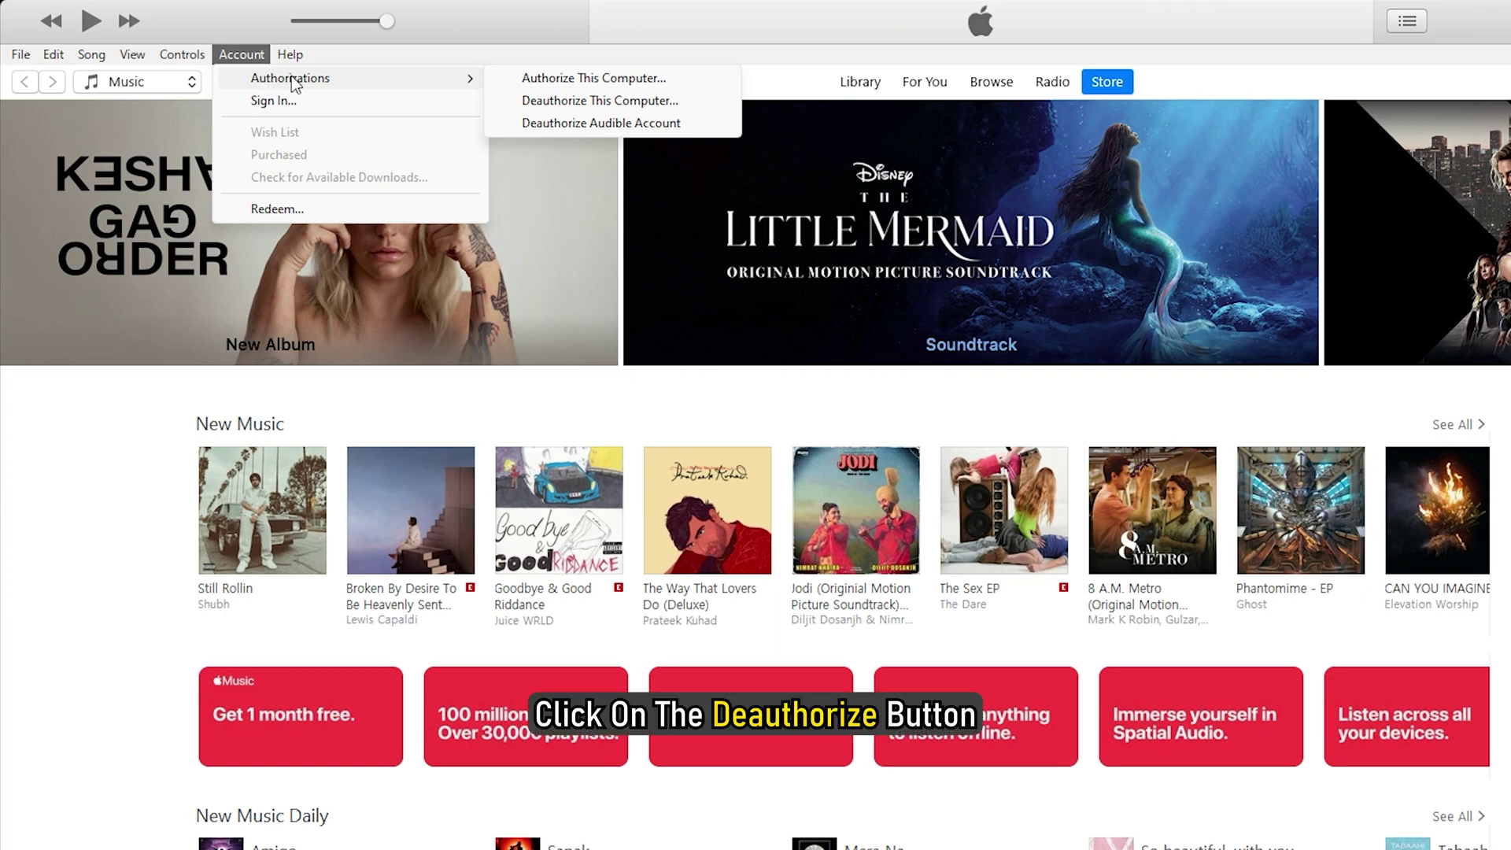
click(676, 107)
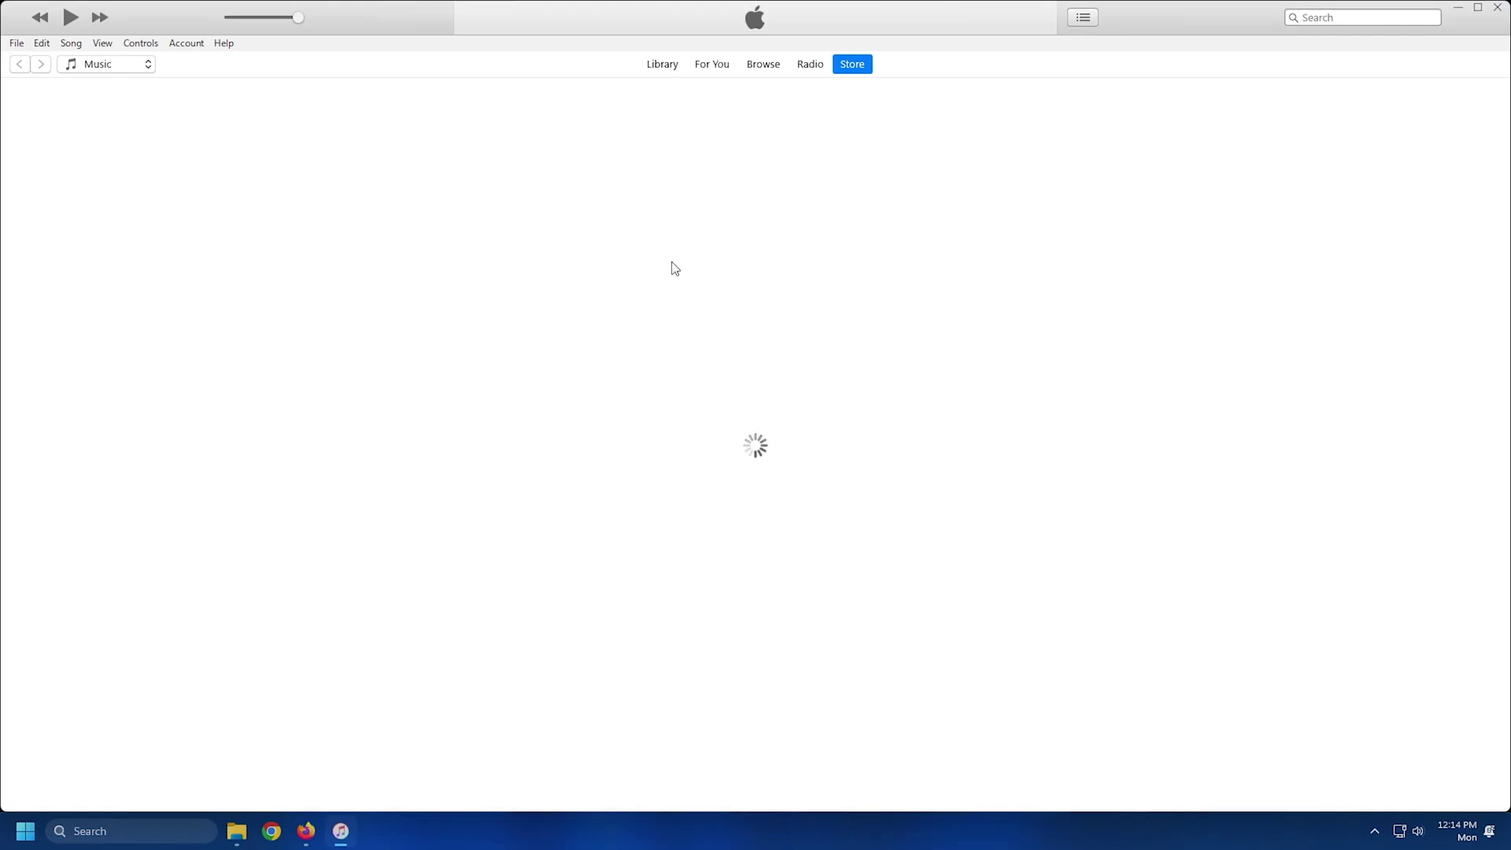